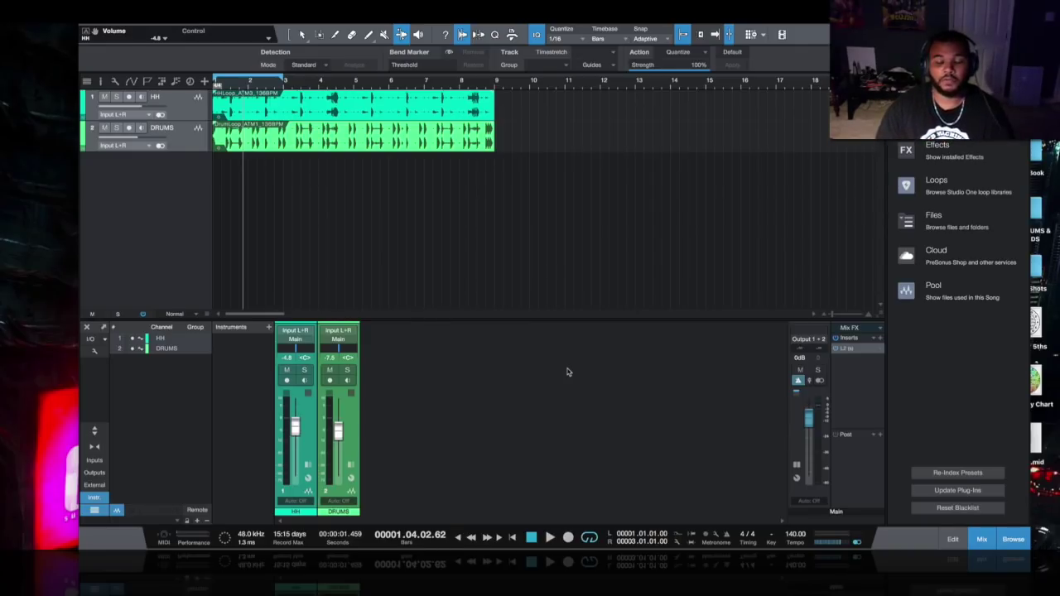
# Drag the Kiss From A Rose mp3 from Downloads onto a third track, zoom in, and play from bar 21.
pyautogui.click(998, 578)
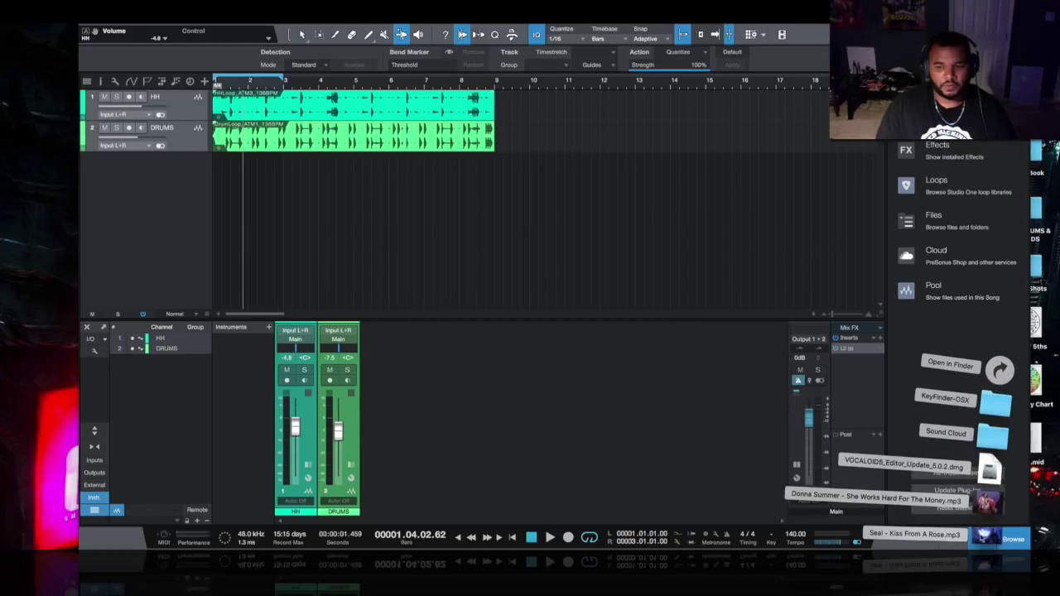
pyautogui.moveTo(988, 537); pyautogui.dragTo(237, 181)
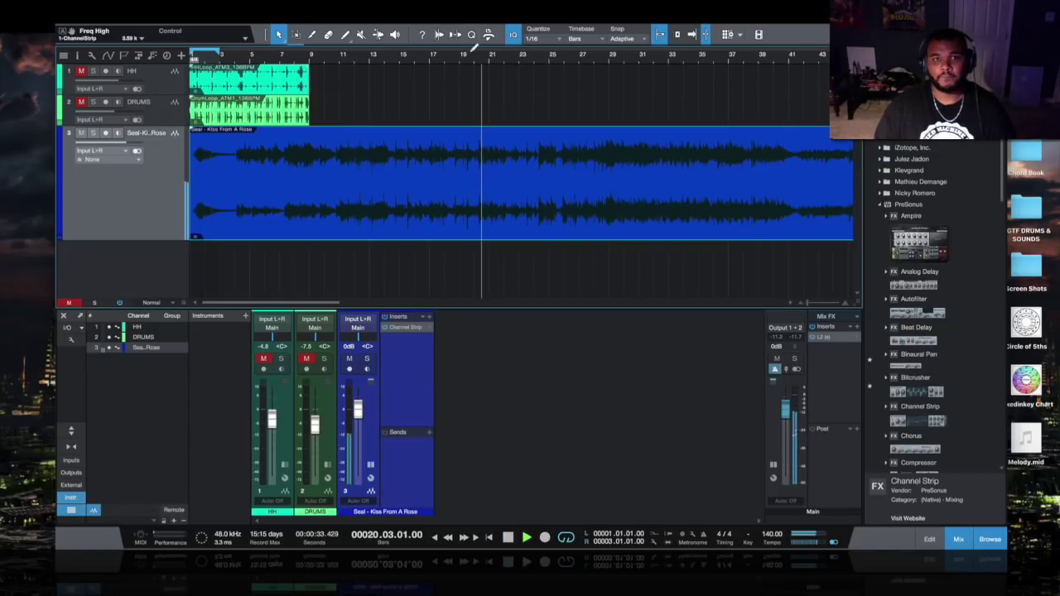
pyautogui.press('e')
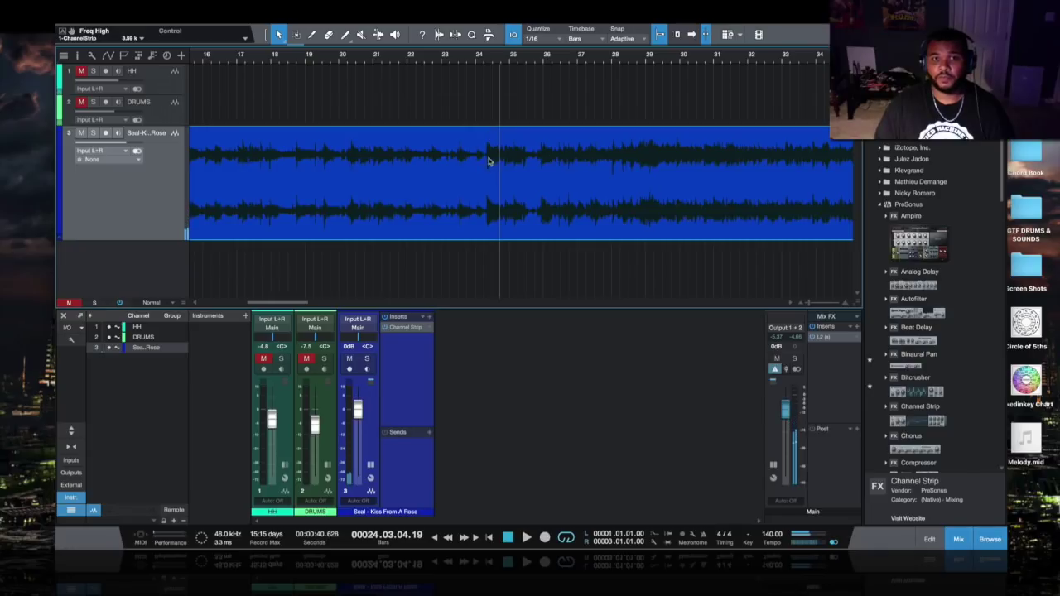
pyautogui.click(397, 68)
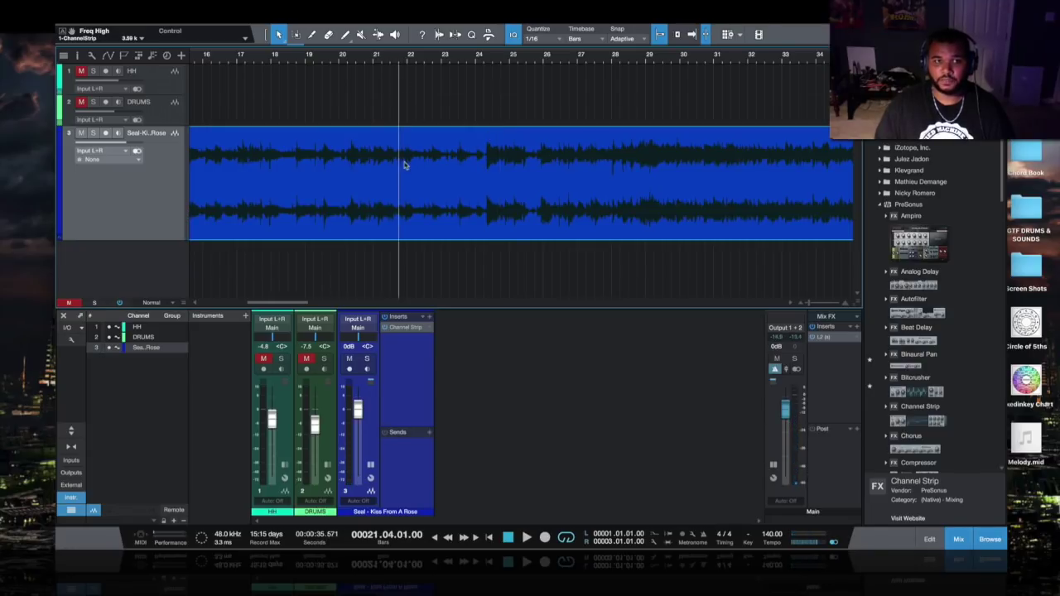
# Mark bars 22–24 of the song and split the audio at the range edges.
pyautogui.moveTo(486, 166); pyautogui.dragTo(405, 166)
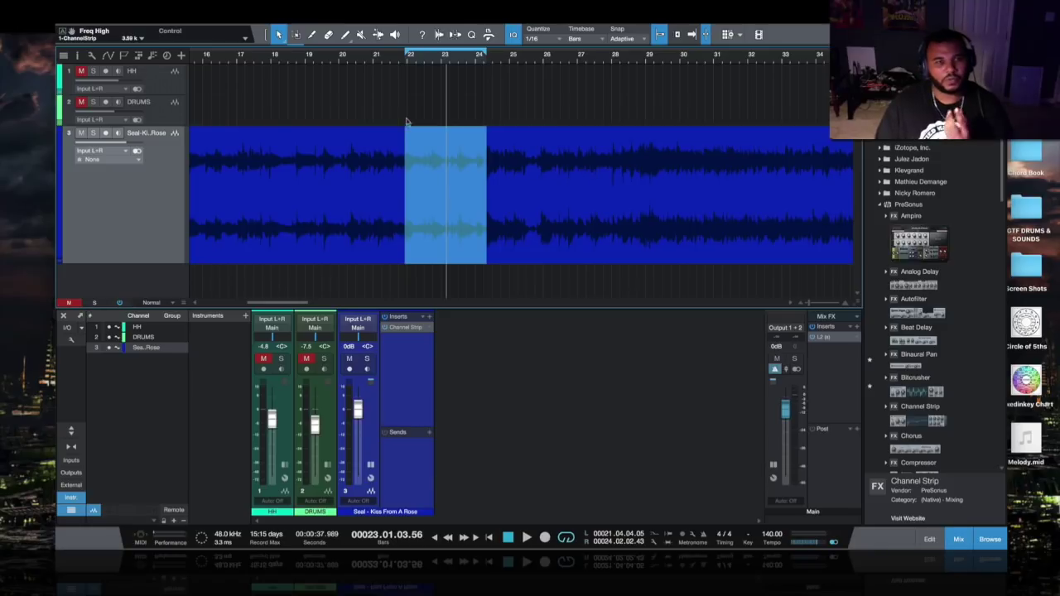
pyautogui.click(489, 35)
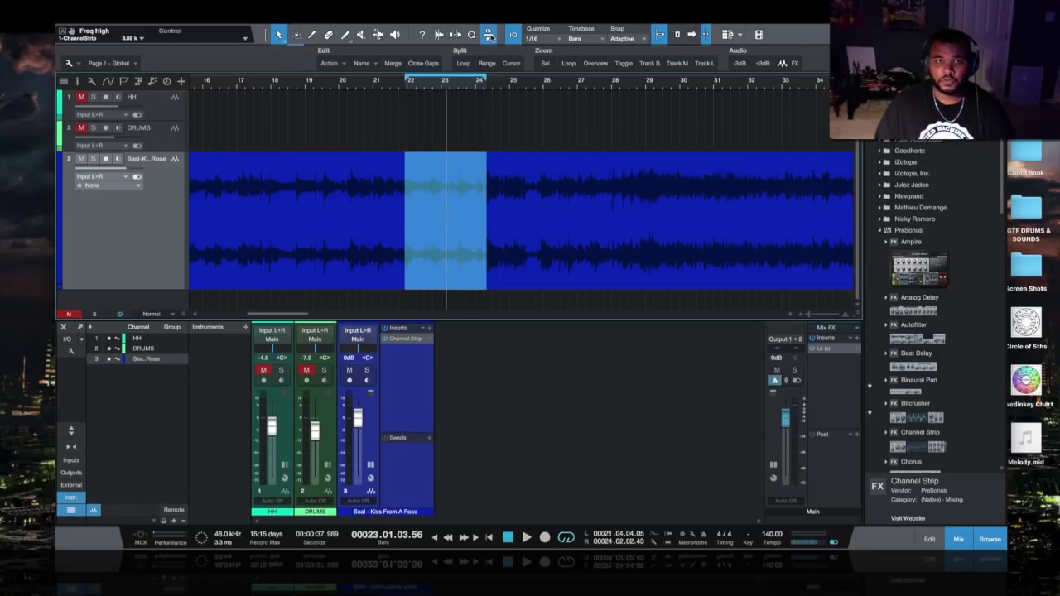
pyautogui.click(487, 63)
# Delete the audio outside bars 22–24 and move the excerpt to bar 1.
pyautogui.click(331, 280)
pyautogui.press('Delete')
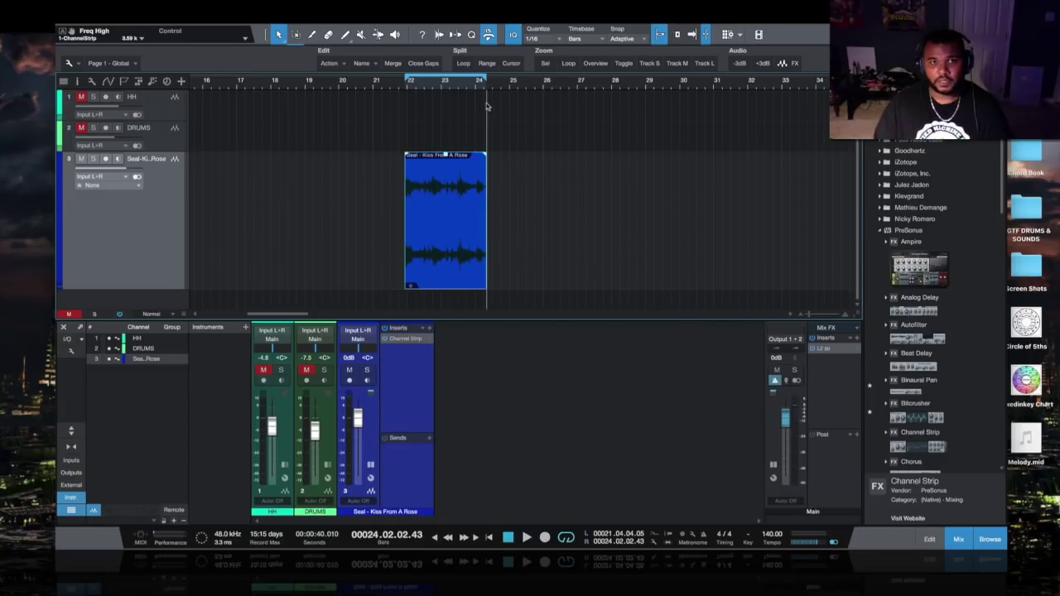
pyautogui.hscroll(-5, 522, 216)
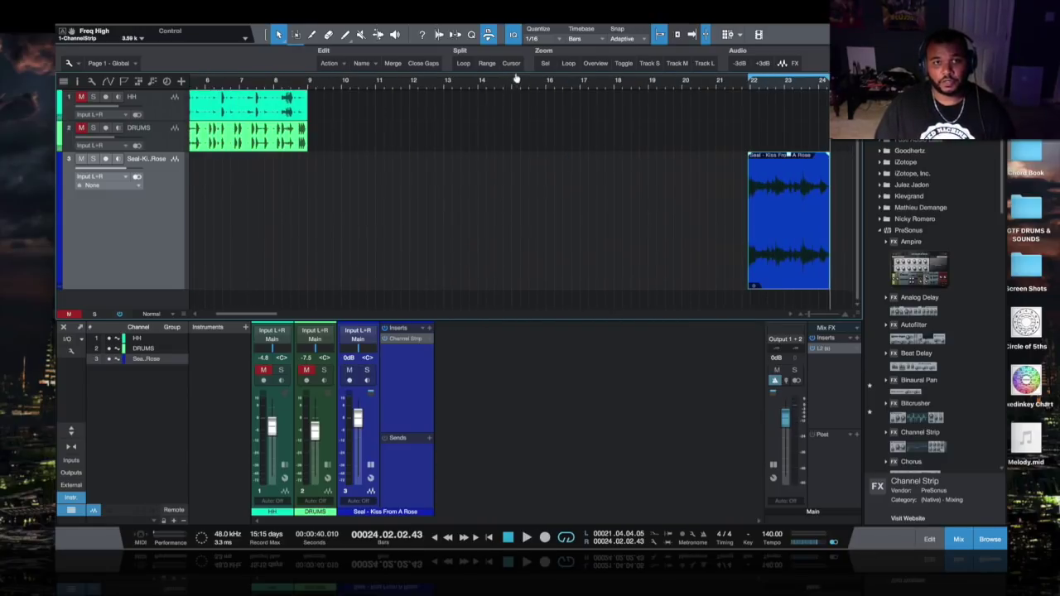
pyautogui.moveTo(782, 276); pyautogui.dragTo(255, 280)
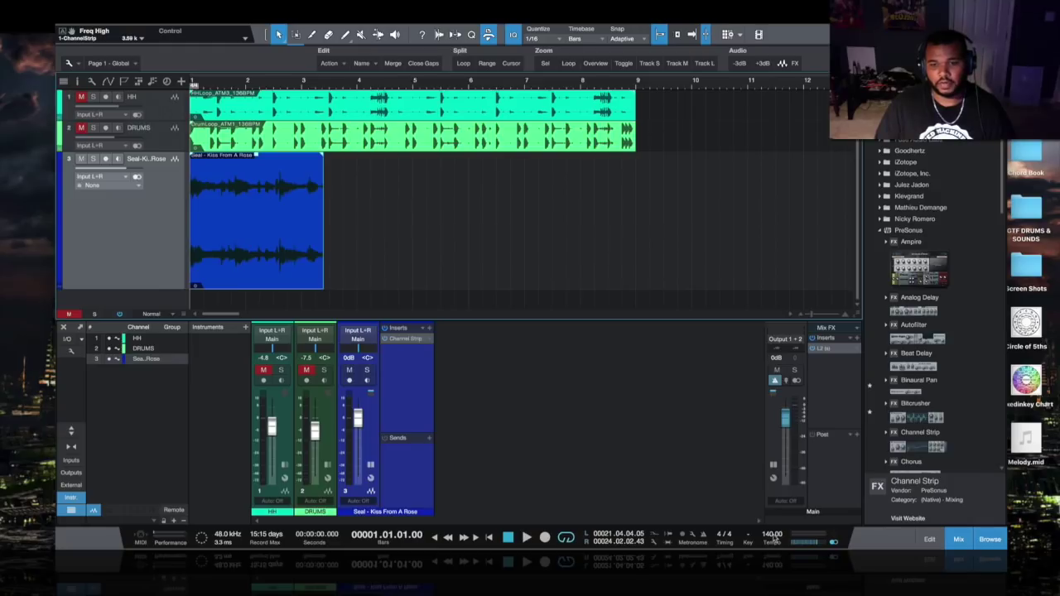
# Loop the excerpt and audition it with the drum loops from the song start.
pyautogui.scroll(-19, 772, 537)
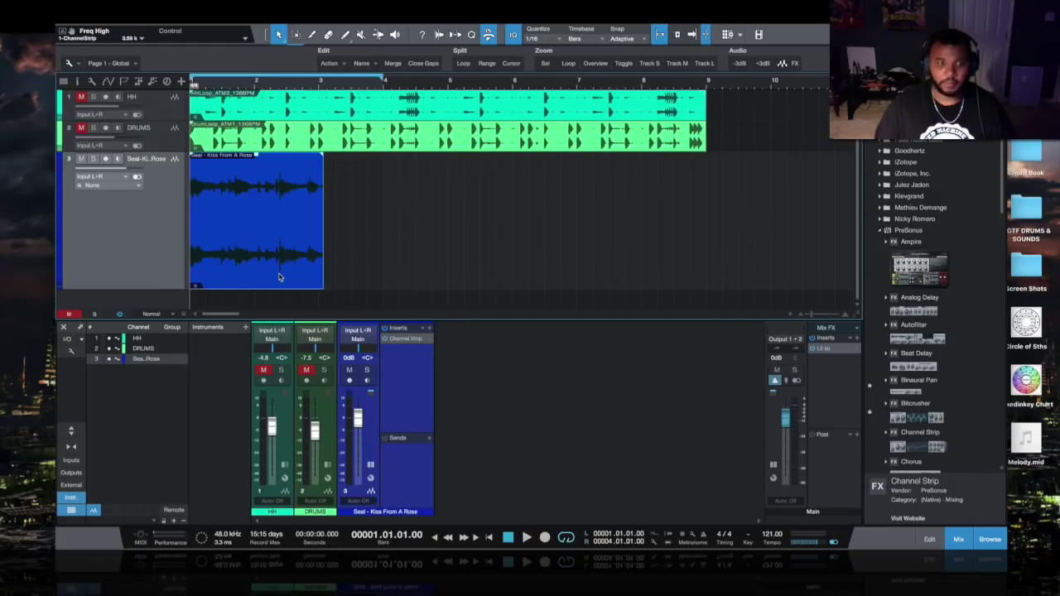
pyautogui.press('p')
pyautogui.scroll(3, 280, 278)
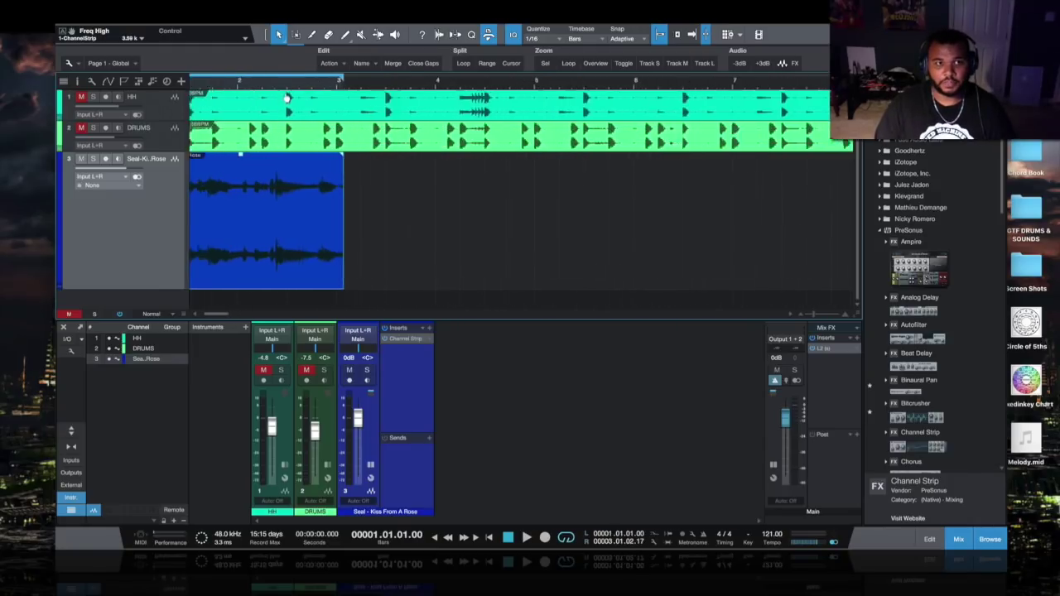
pyautogui.hscroll(-3, 390, 212)
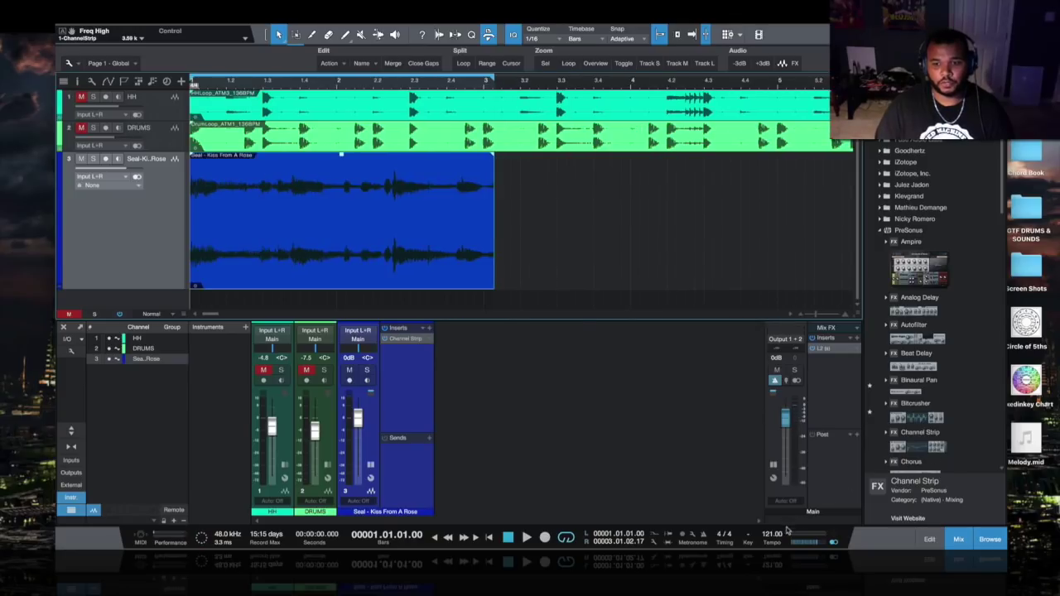
pyautogui.scroll(-3, 767, 534)
pyautogui.press('space')
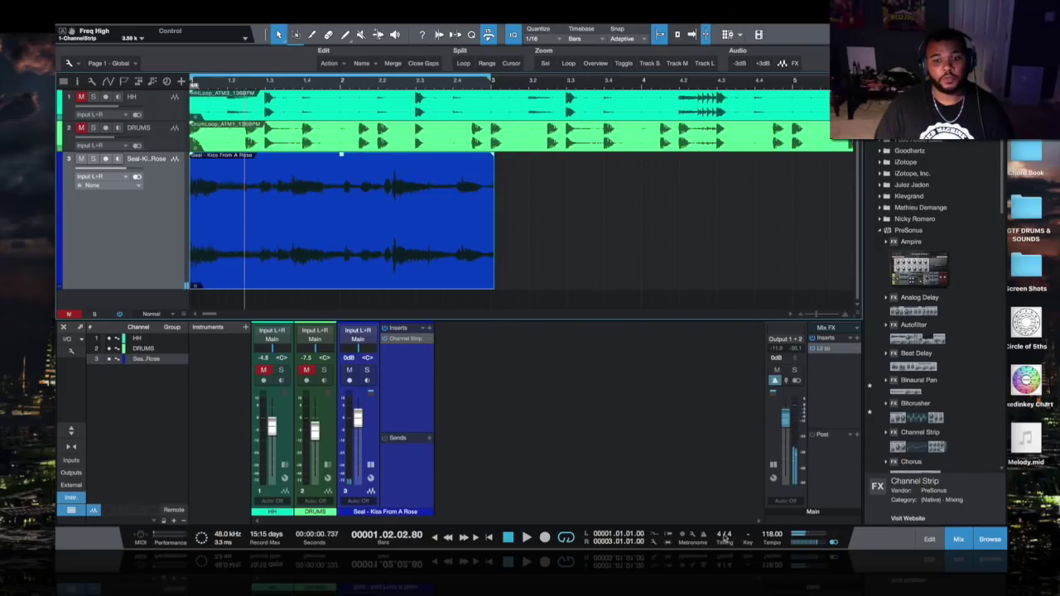
pyautogui.click(488, 539)
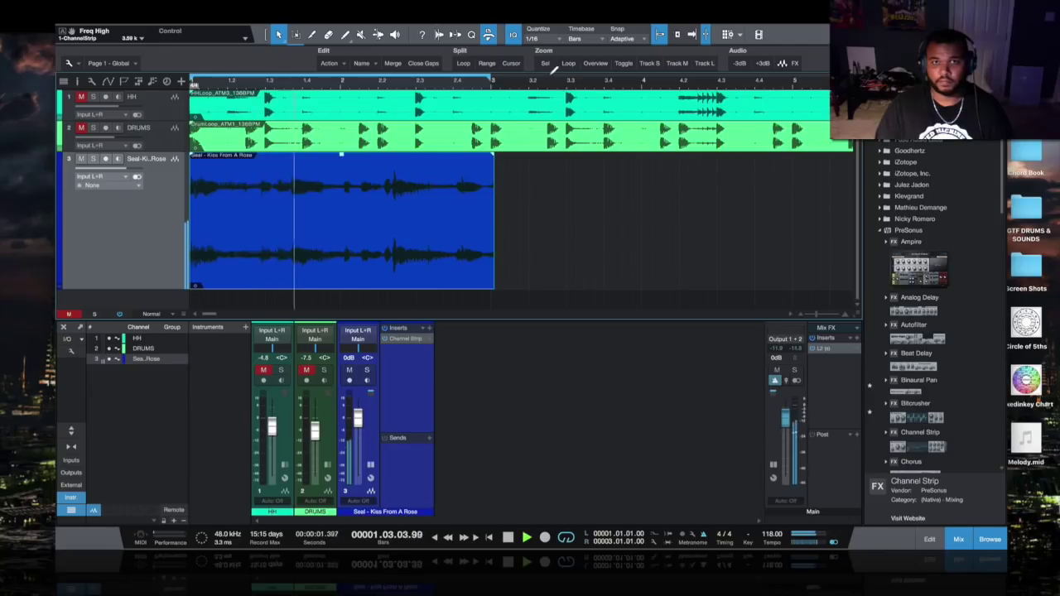
pyautogui.moveTo(543, 80); pyautogui.dragTo(578, 223)
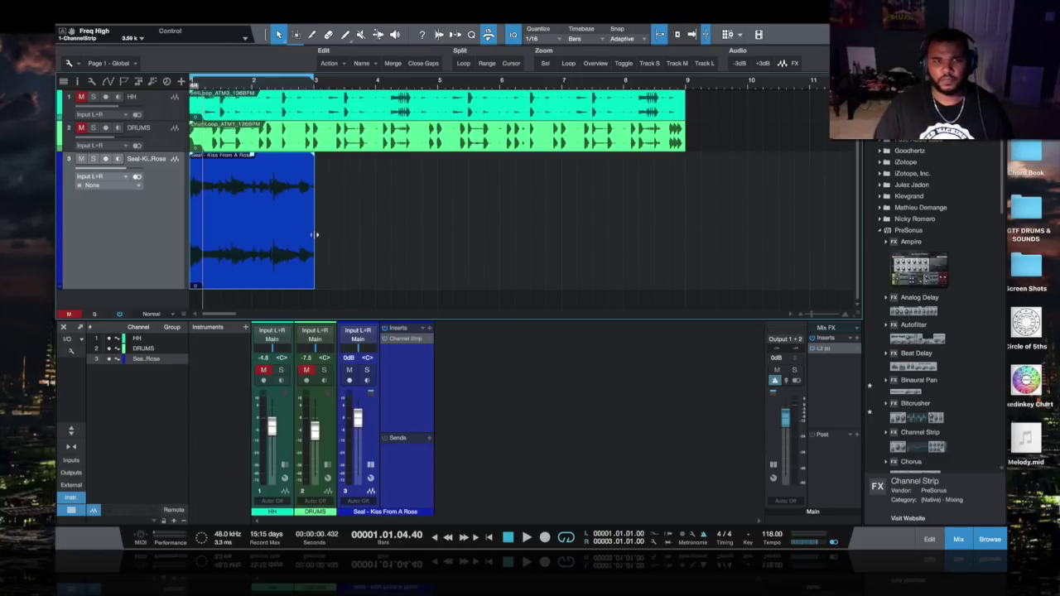
pyautogui.click(771, 535)
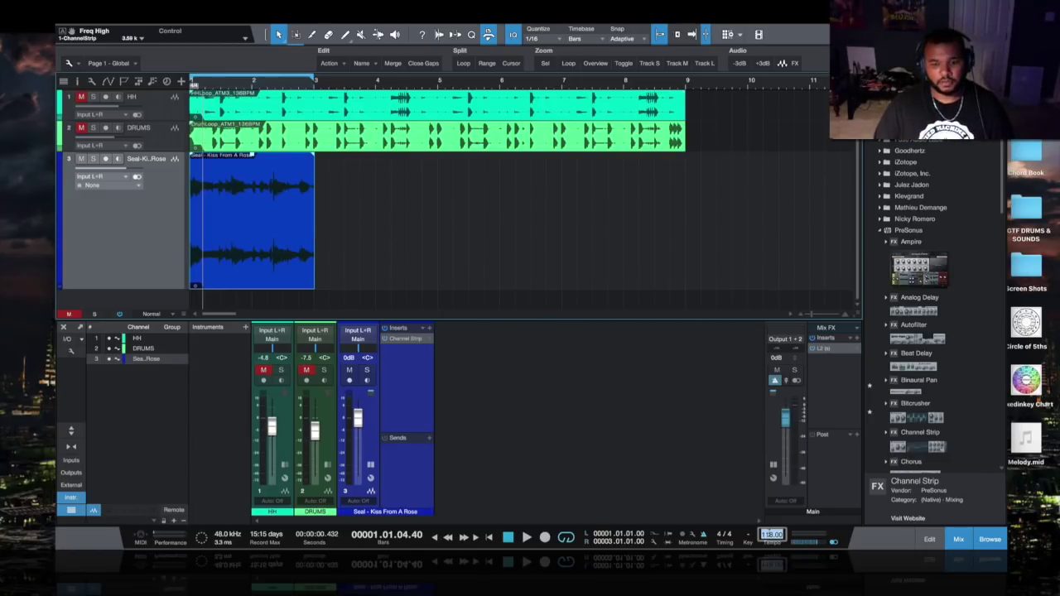
# Set the tempo to 140 BPM and extend the loop to end at bar 5.
pyautogui.write('14')
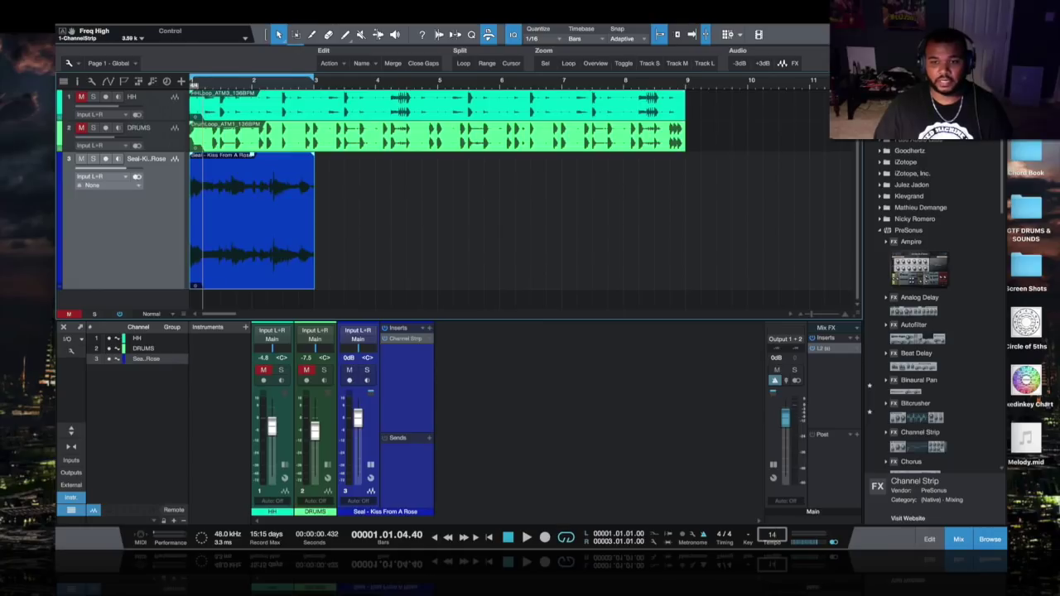
pyautogui.write('0')
pyautogui.press('Return')
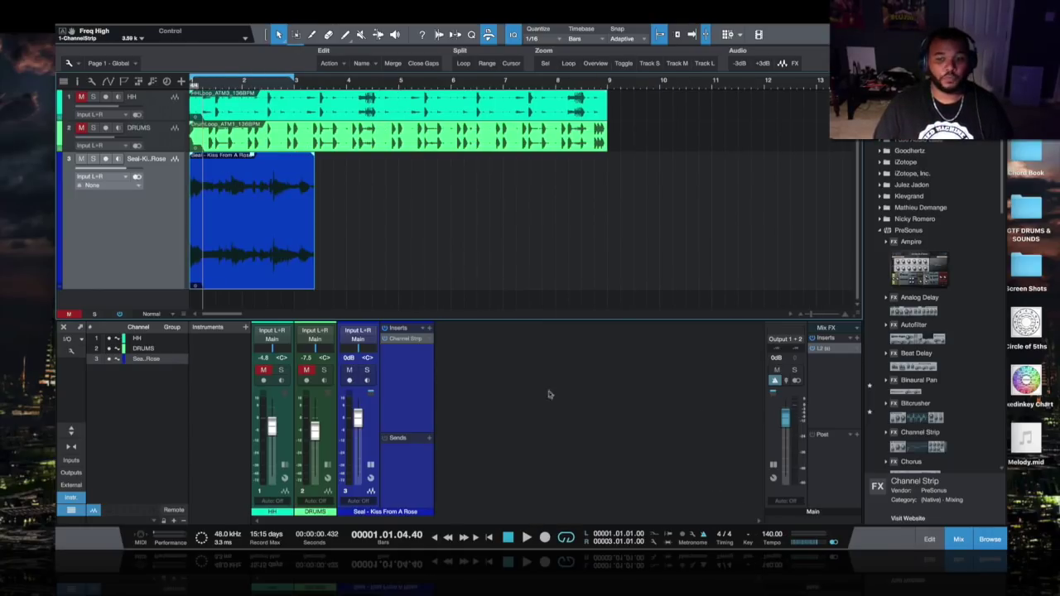
pyautogui.moveTo(295, 80); pyautogui.dragTo(400, 80)
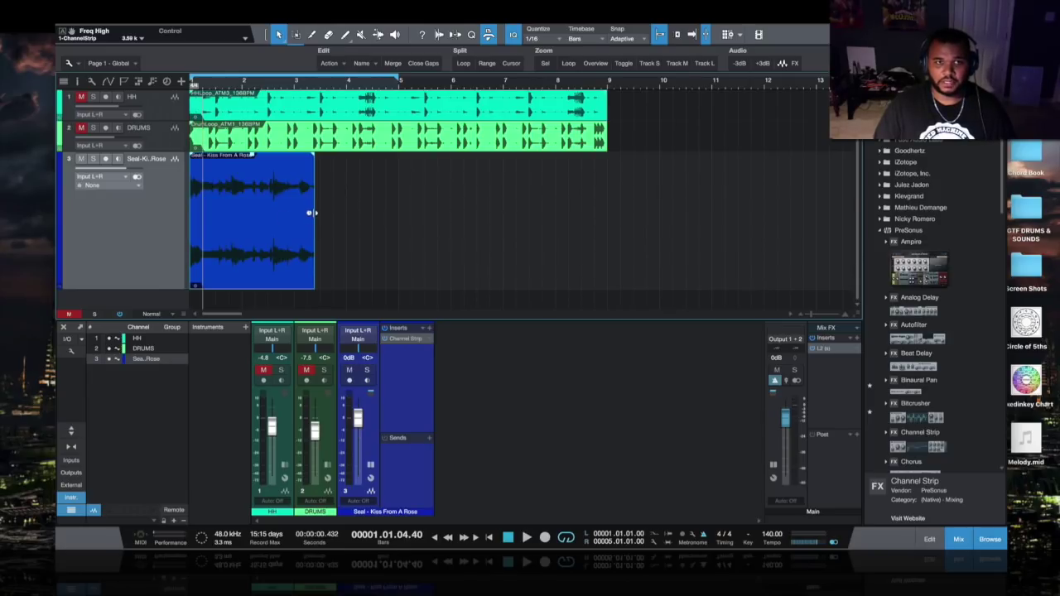
# Time-stretch the excerpt to end at bar 5 and play the loop with all tracks unmuted.
pyautogui.moveTo(310, 213); pyautogui.dragTo(394, 214)
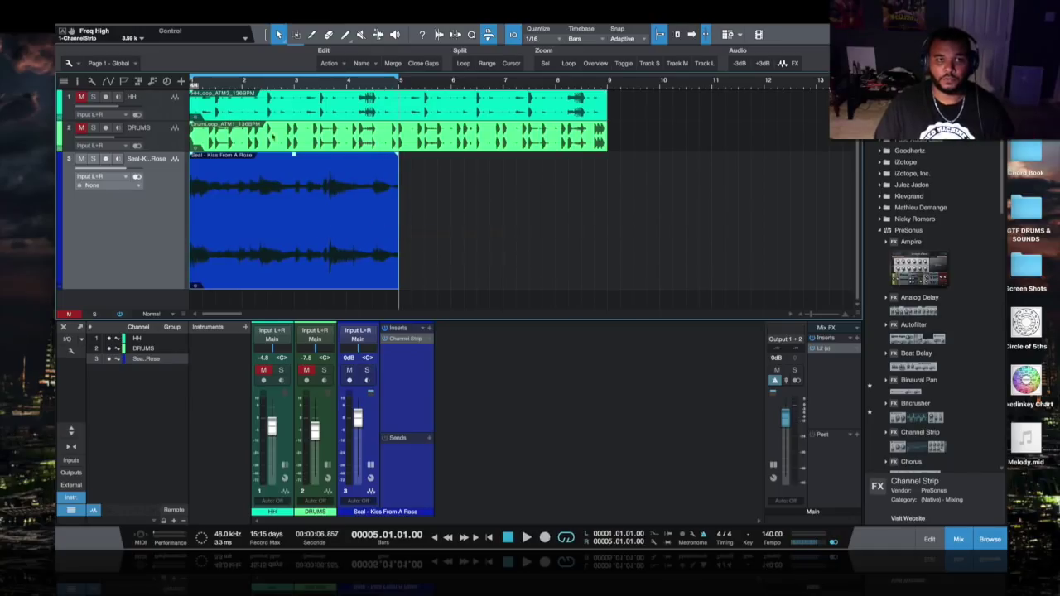
pyautogui.click(69, 314)
pyautogui.press('space')
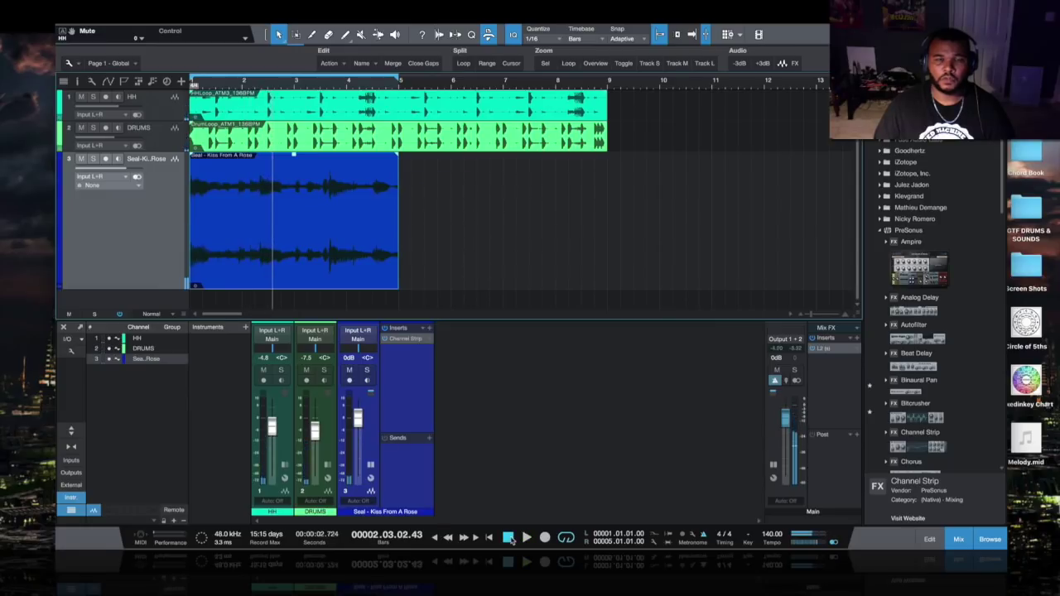
pyautogui.click(509, 538)
# Mute the DRUMS and HH tracks and zoom in on the excerpt.
pyautogui.click(80, 128)
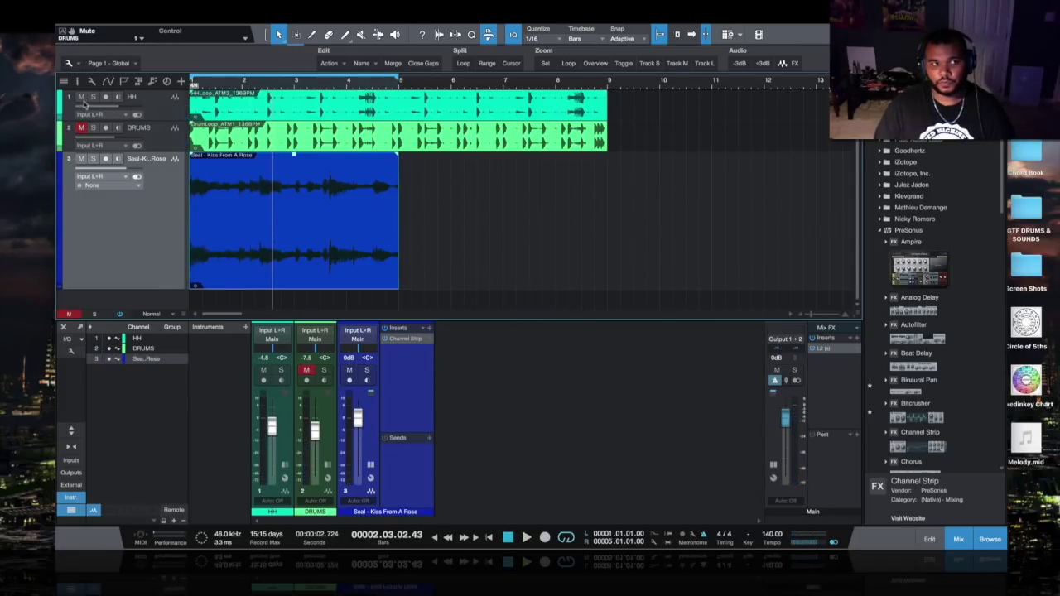
pyautogui.click(81, 97)
pyautogui.press('e')
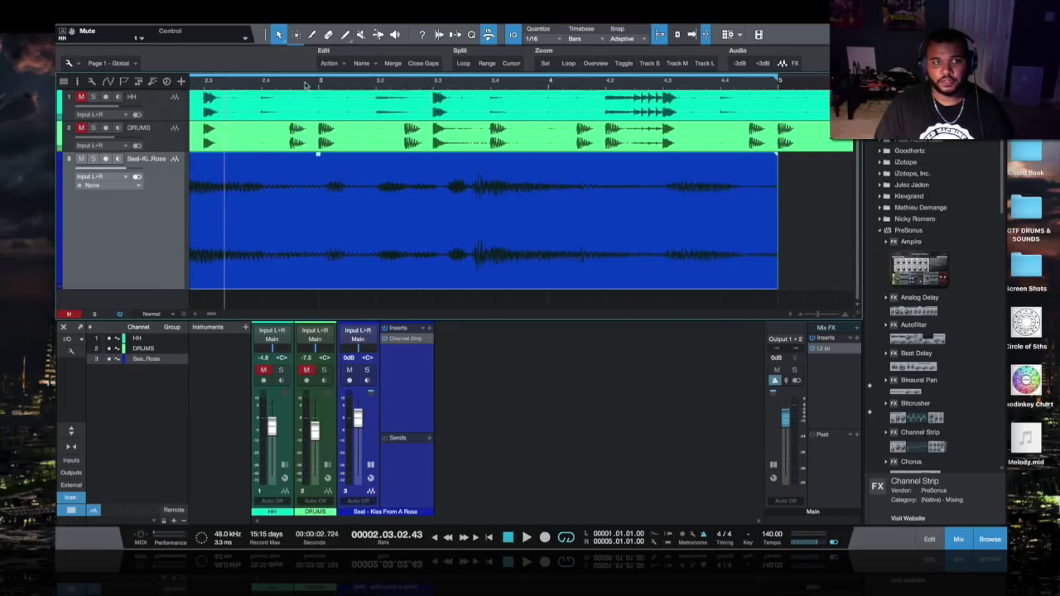
pyautogui.press('e')
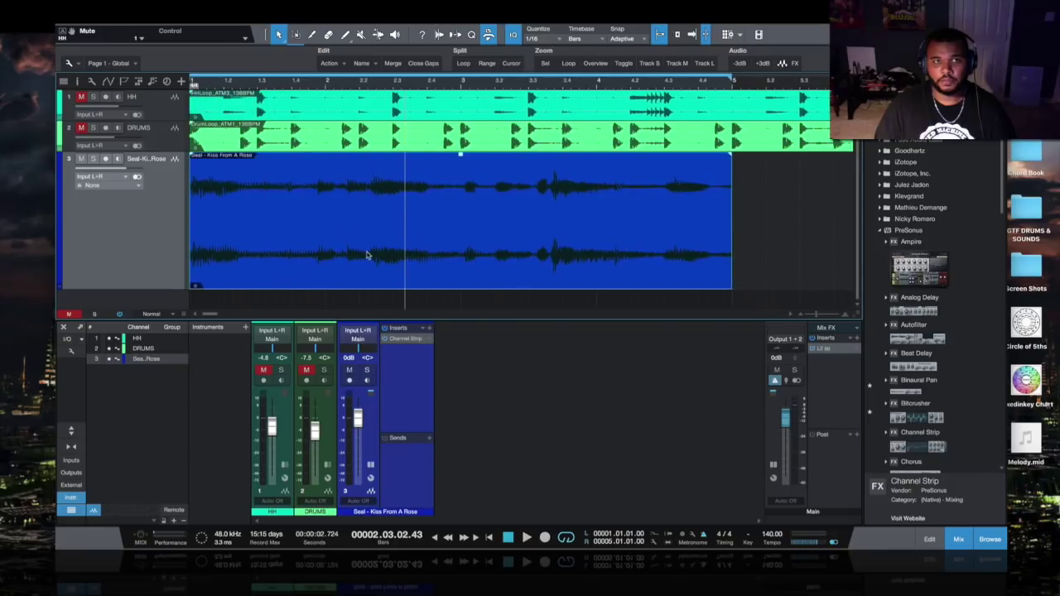
# Analyze the excerpt in the Audio Bend panel to place bend markers and select the Bend tool.
pyautogui.click(440, 34)
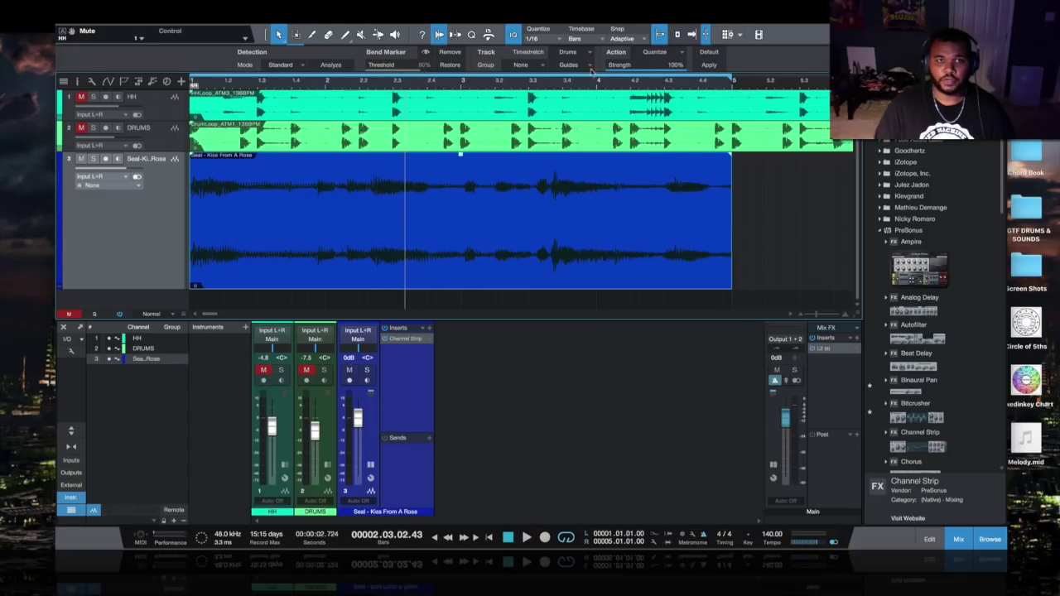
pyautogui.click(331, 66)
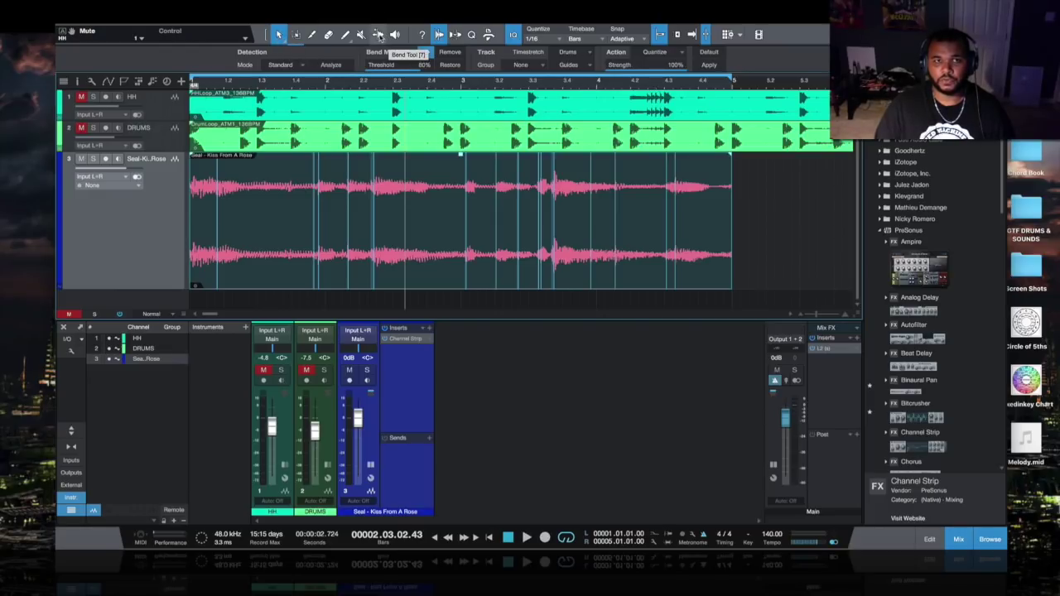
pyautogui.click(378, 34)
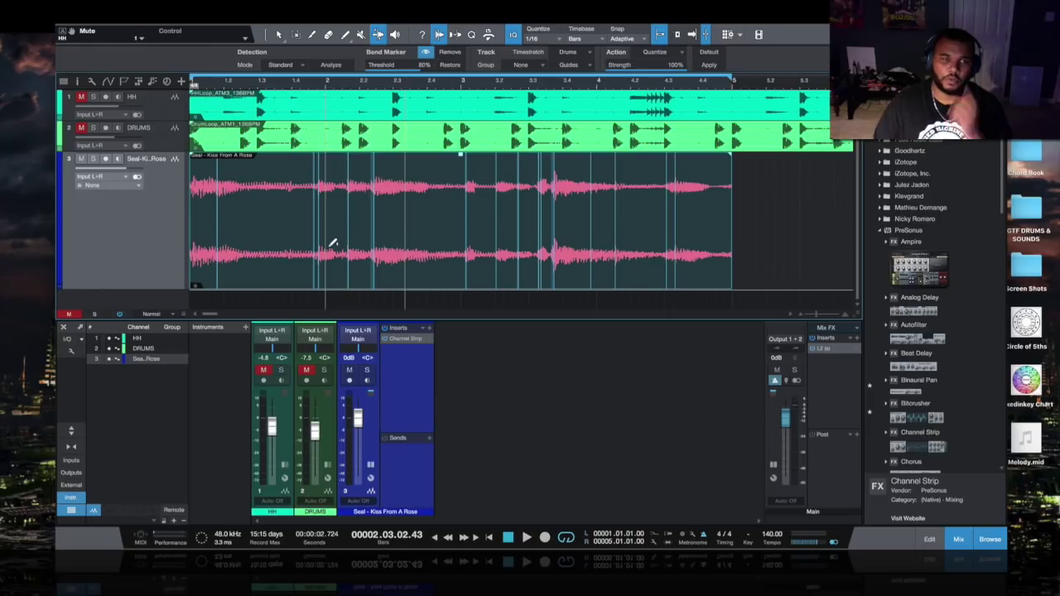
# Trim the Seal clip's end back to about bar 3 and zoom to fit it.
pyautogui.click(733, 209)
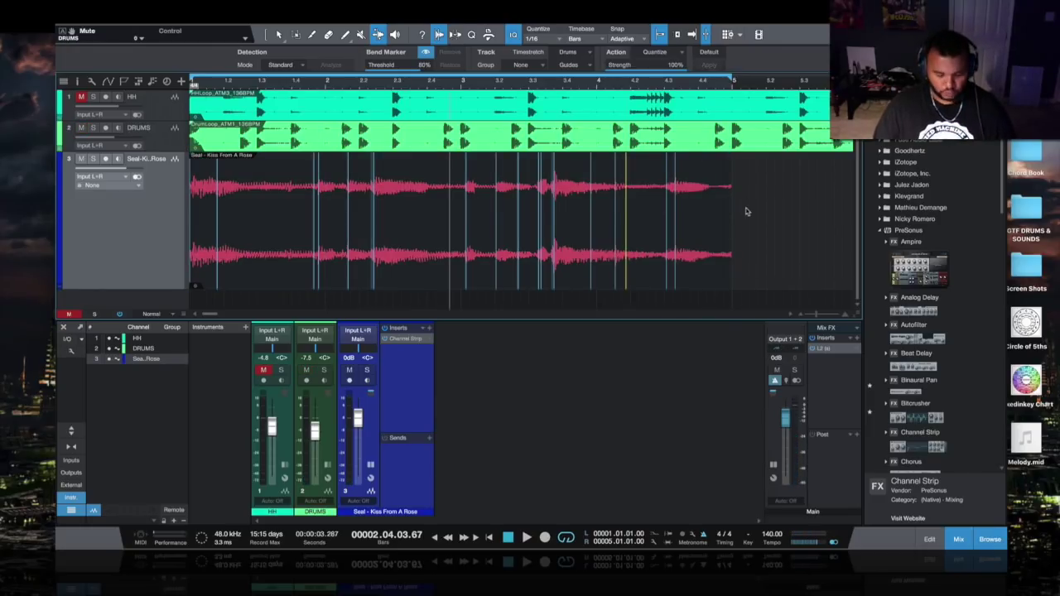
pyautogui.press('1')
pyautogui.moveTo(732, 212); pyautogui.dragTo(467, 220)
pyautogui.press('z')
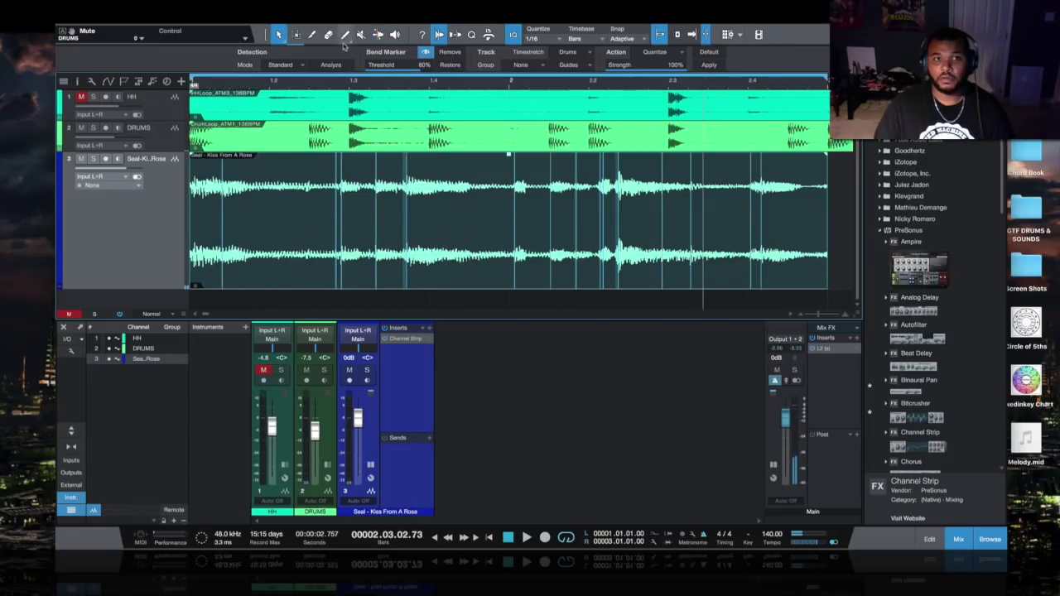
# Try stretching the audio by dragging a bend marker, then undo the move.
pyautogui.click(377, 35)
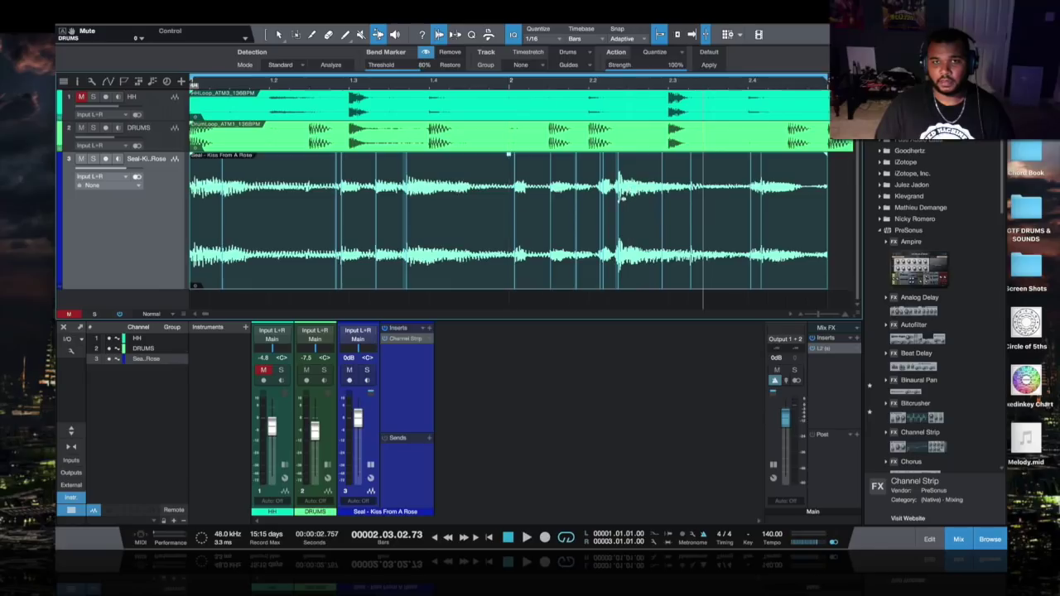
pyautogui.moveTo(617, 199)
pyautogui.mouseDown()
pyautogui.moveTo(658, 202)
pyautogui.moveTo(628, 207)
pyautogui.mouseUp()
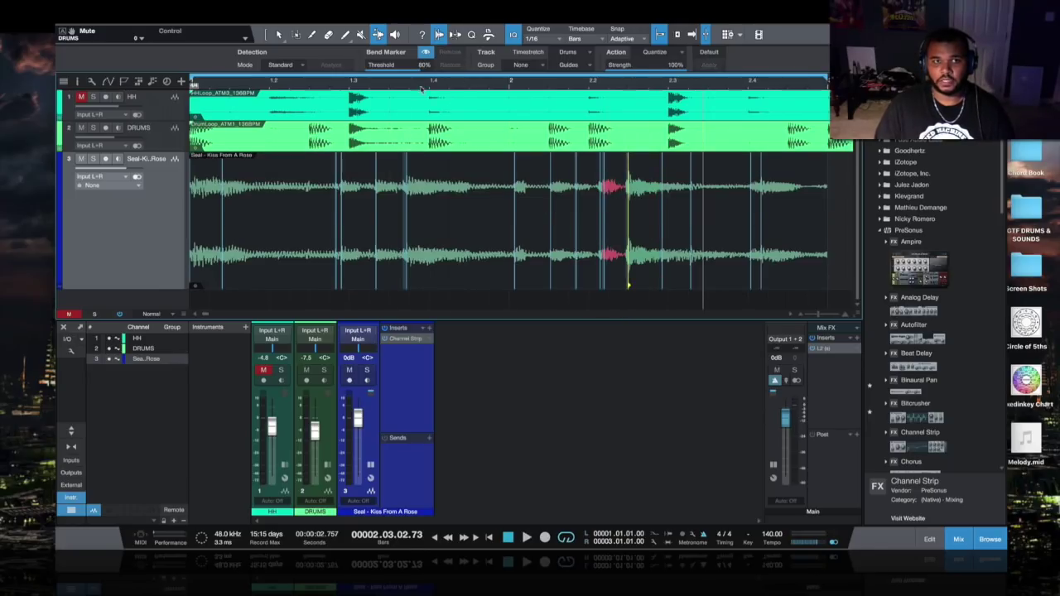
pyautogui.hotkey('ctrl', 'z')
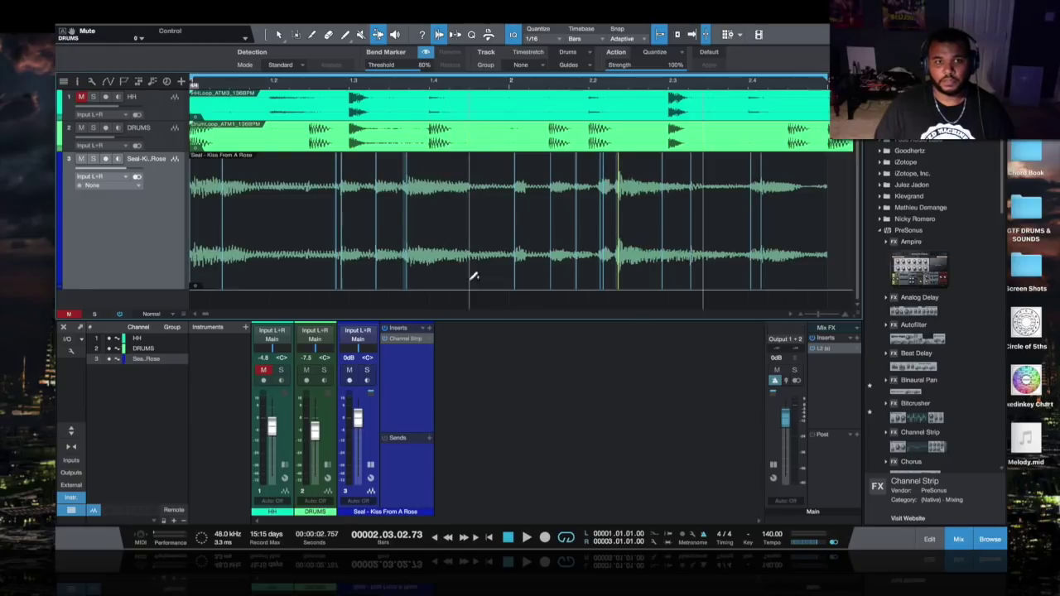
# Delete the last bend marker near the clip's end and drag the bar-1.3 marker left onto the beat.
pyautogui.press('1')
pyautogui.click(469, 253)
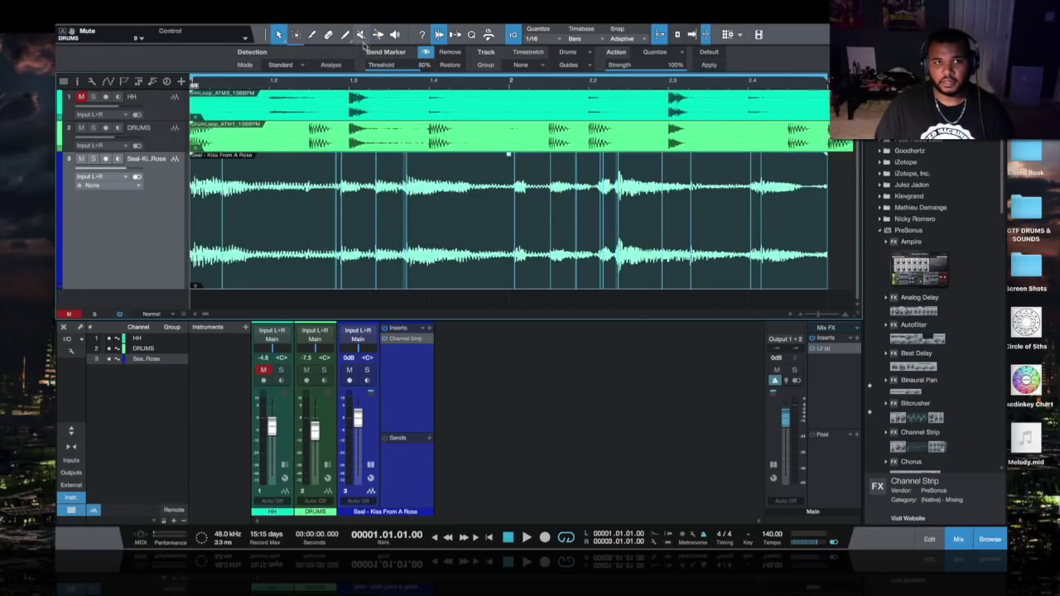
pyautogui.press('7')
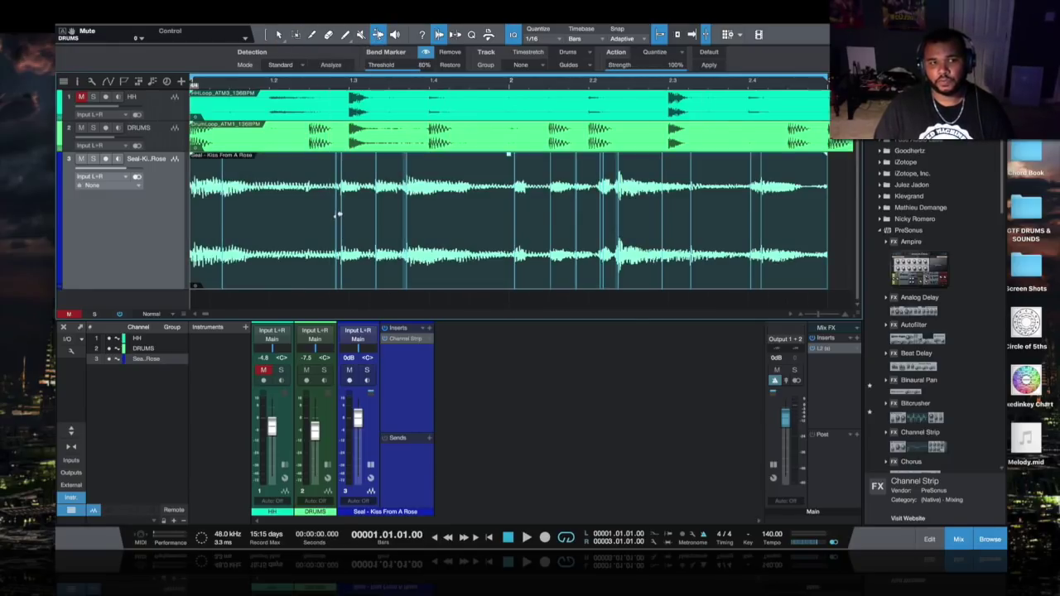
pyautogui.click(339, 207)
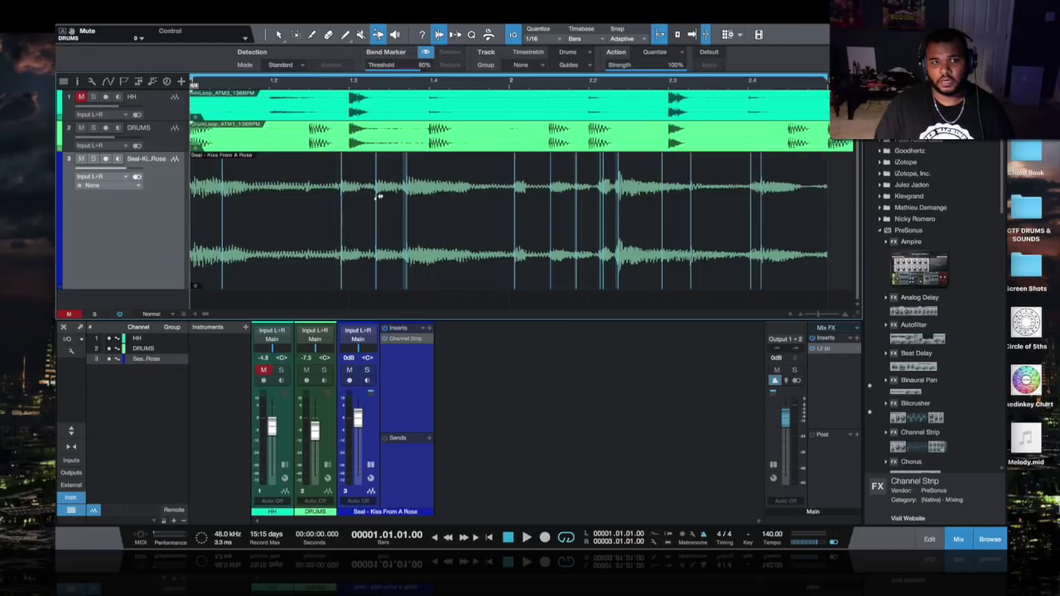
pyautogui.doubleClick(604, 212)
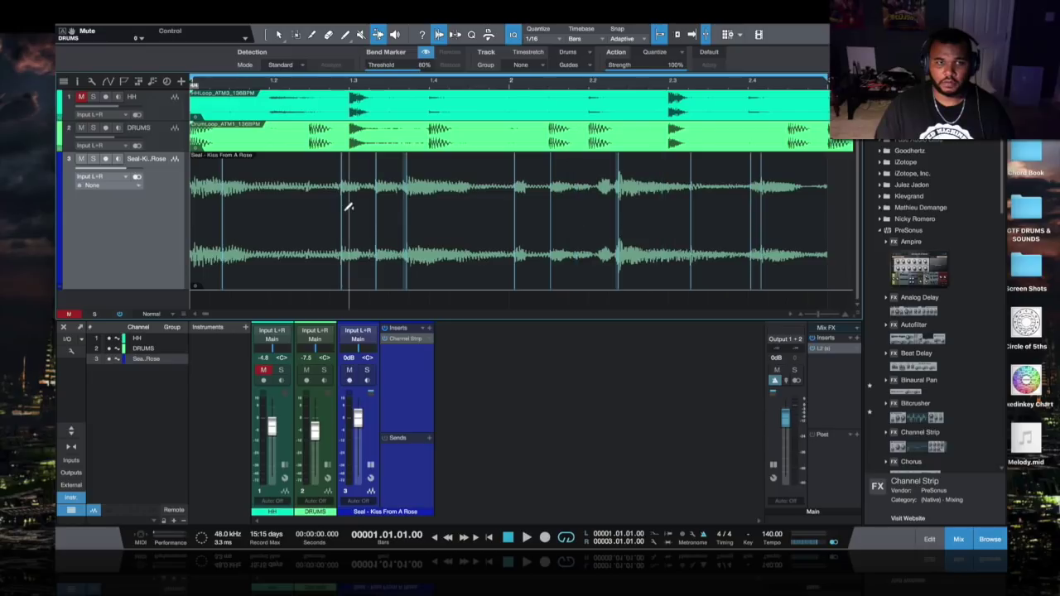
pyautogui.moveTo(346, 215); pyautogui.dragTo(268, 215)
# Play from the start and move an early bend marker to match the beat.
pyautogui.press('space')
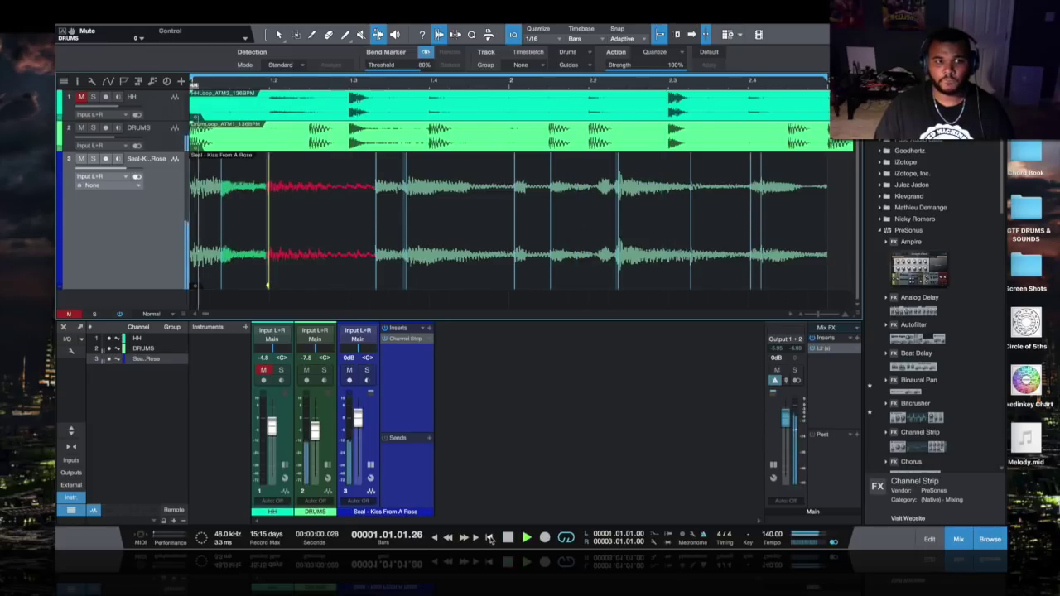
pyautogui.click(490, 539)
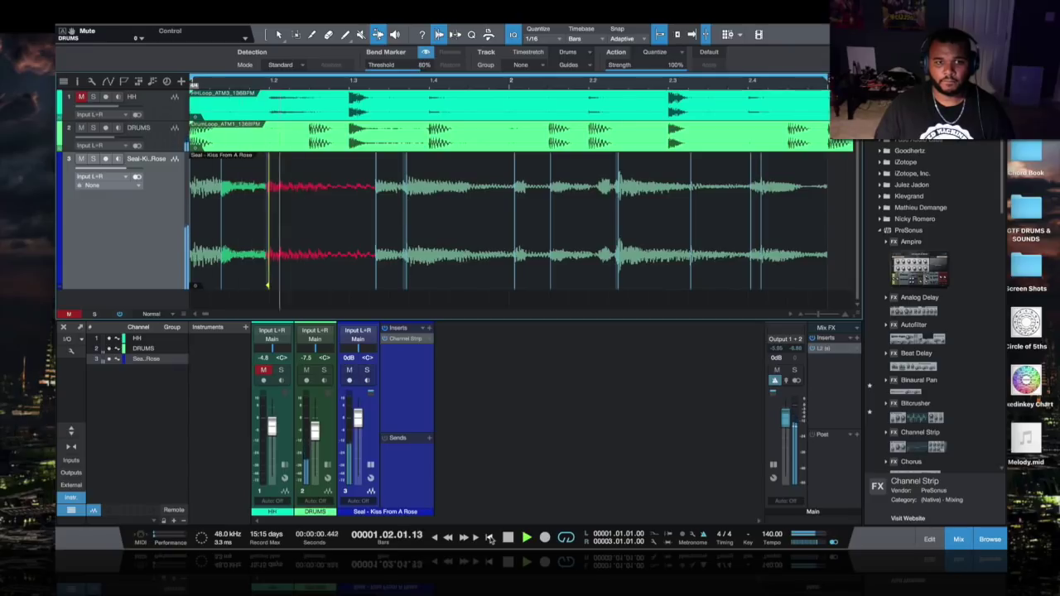
pyautogui.moveTo(377, 218)
pyautogui.mouseDown()
pyautogui.moveTo(349, 219)
pyautogui.moveTo(429, 217)
pyautogui.mouseUp()
# Realign later bend markers onto the drum beats, one onto bar 2, auditioning the loop between moves.
pyautogui.click(492, 538)
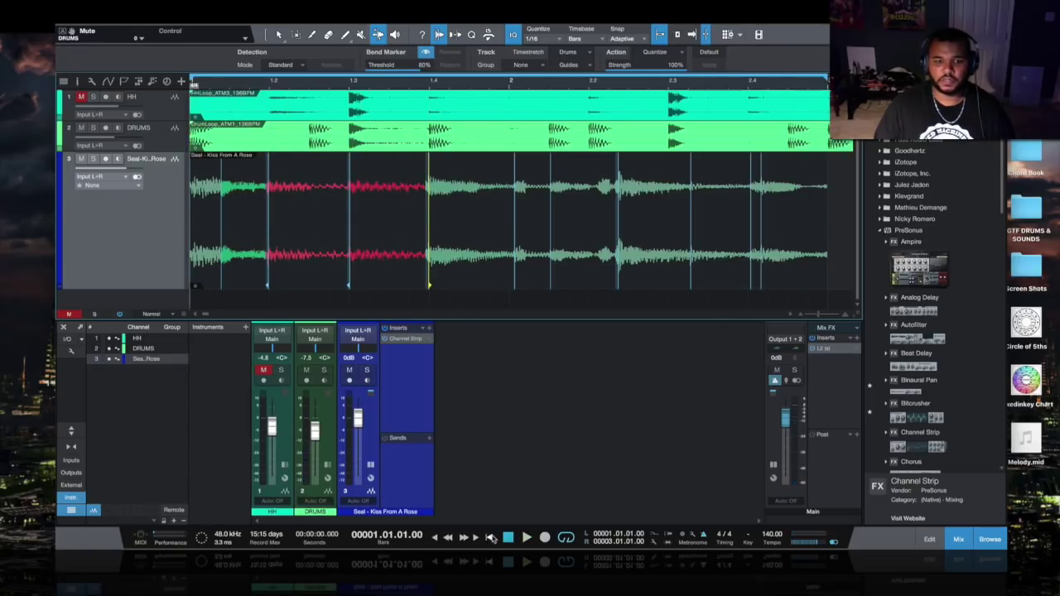
pyautogui.press('space')
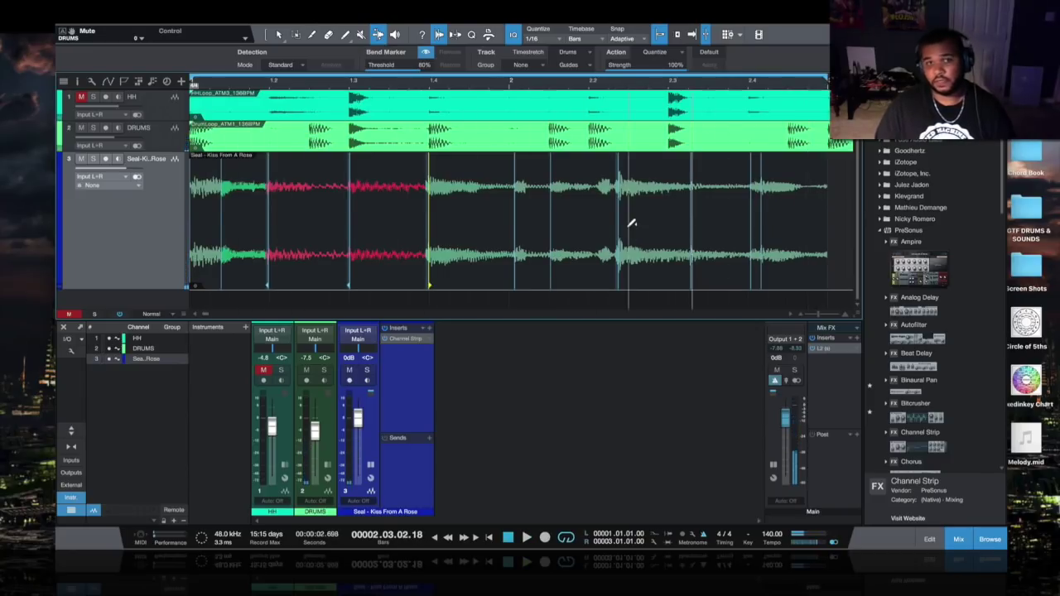
pyautogui.moveTo(621, 224); pyautogui.dragTo(589, 220)
pyautogui.moveTo(518, 221); pyautogui.dragTo(509, 221)
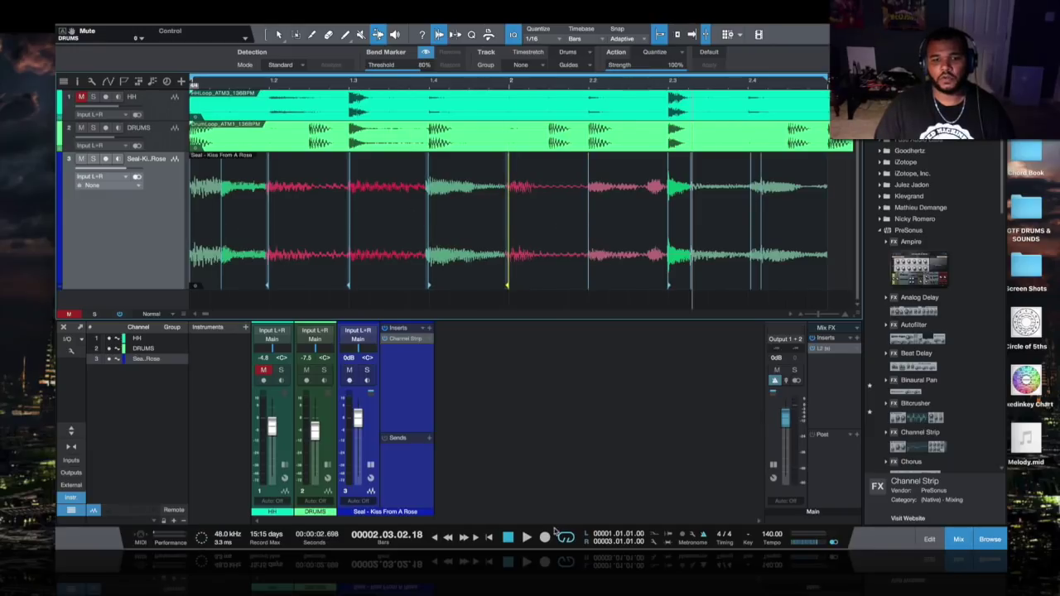
pyautogui.click(491, 538)
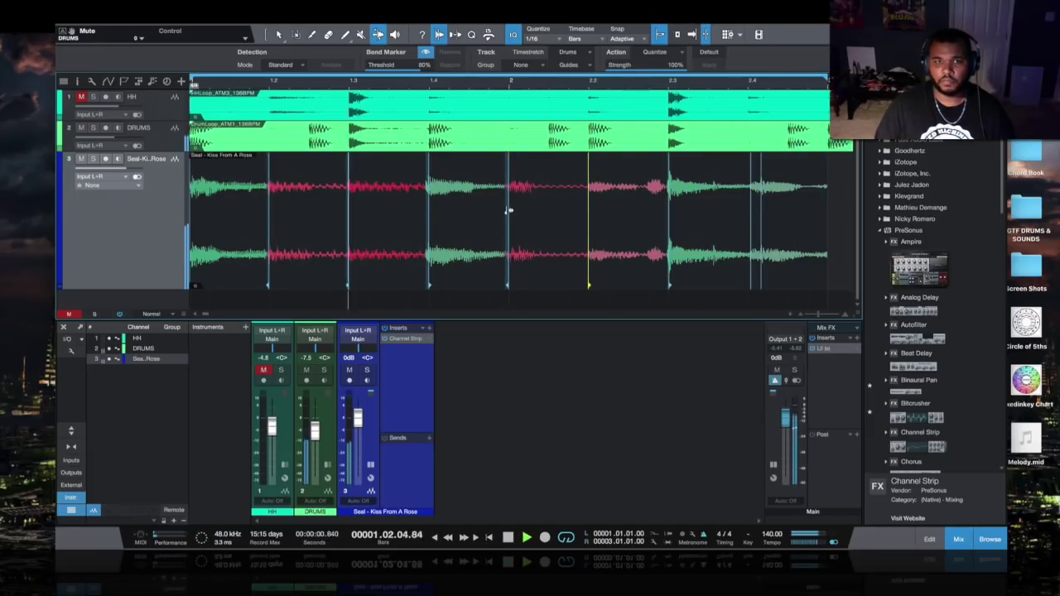
pyautogui.moveTo(506, 211); pyautogui.dragTo(553, 210)
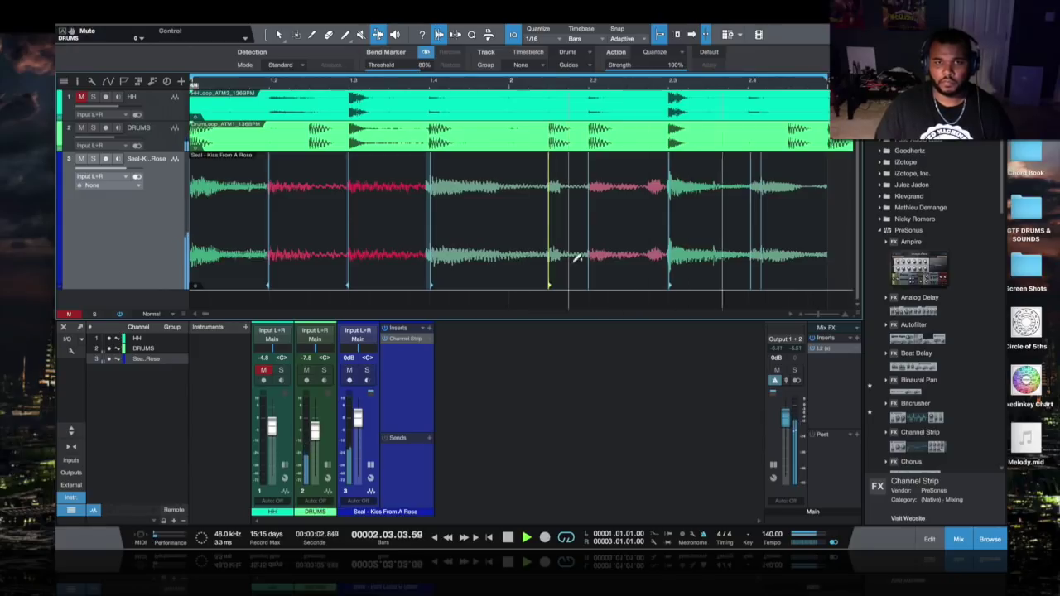
pyautogui.click(762, 231)
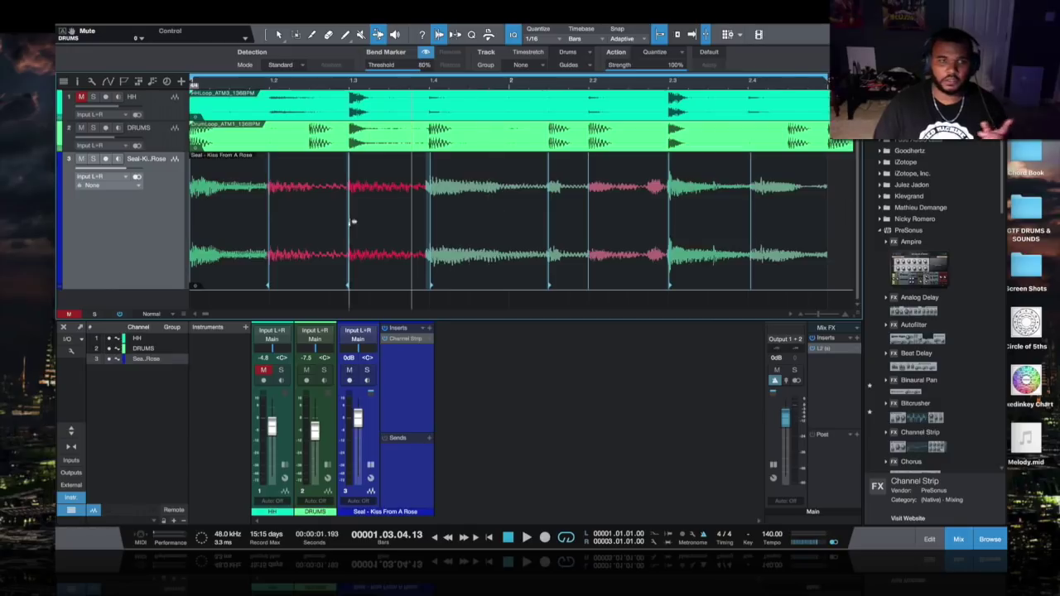
pyautogui.press('space')
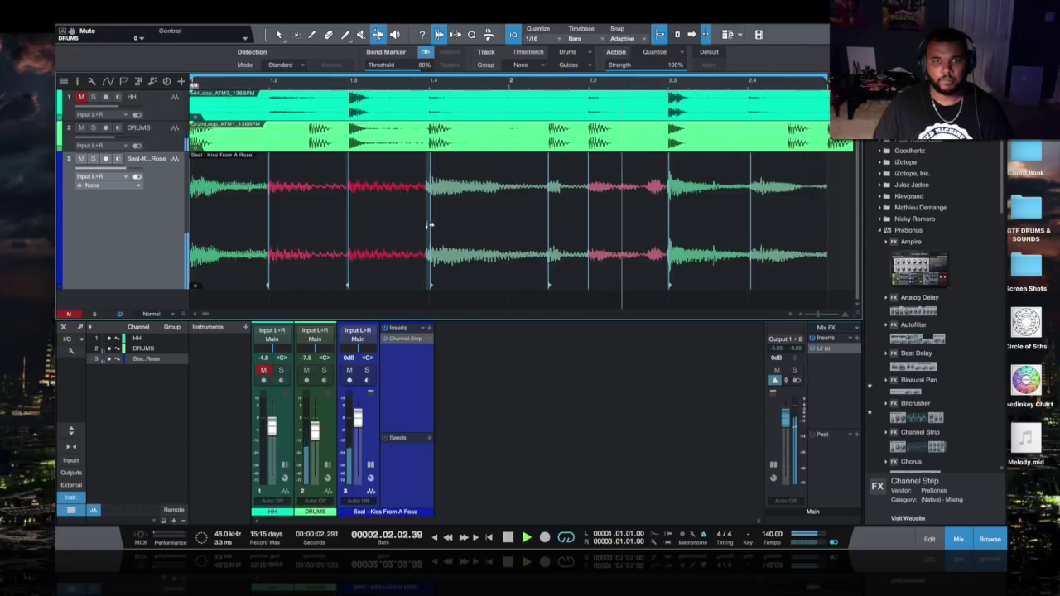
pyautogui.press('space')
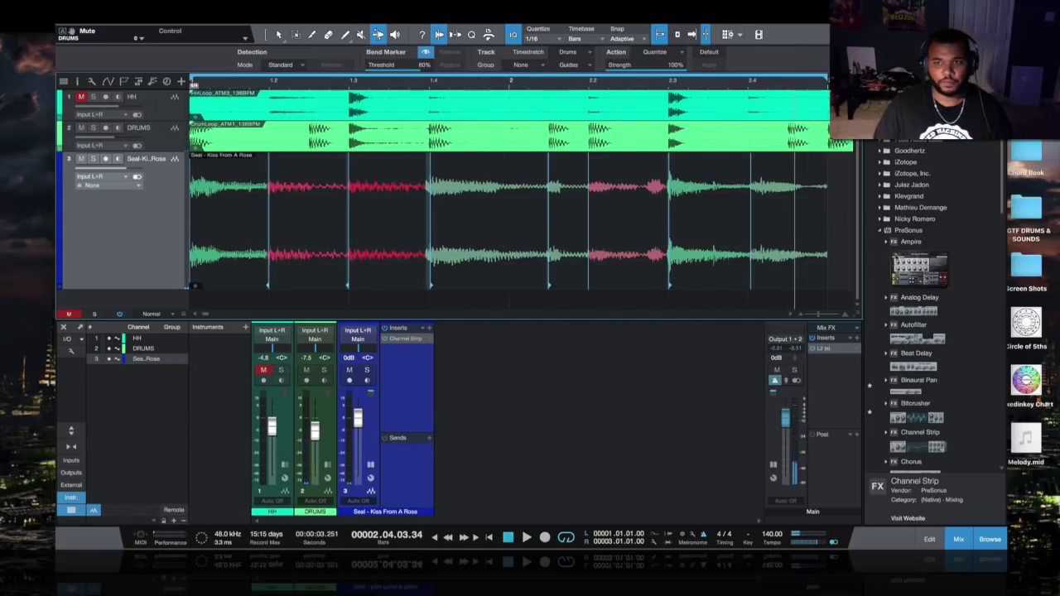
pyautogui.moveTo(932, 338); pyautogui.dragTo(418, 373)
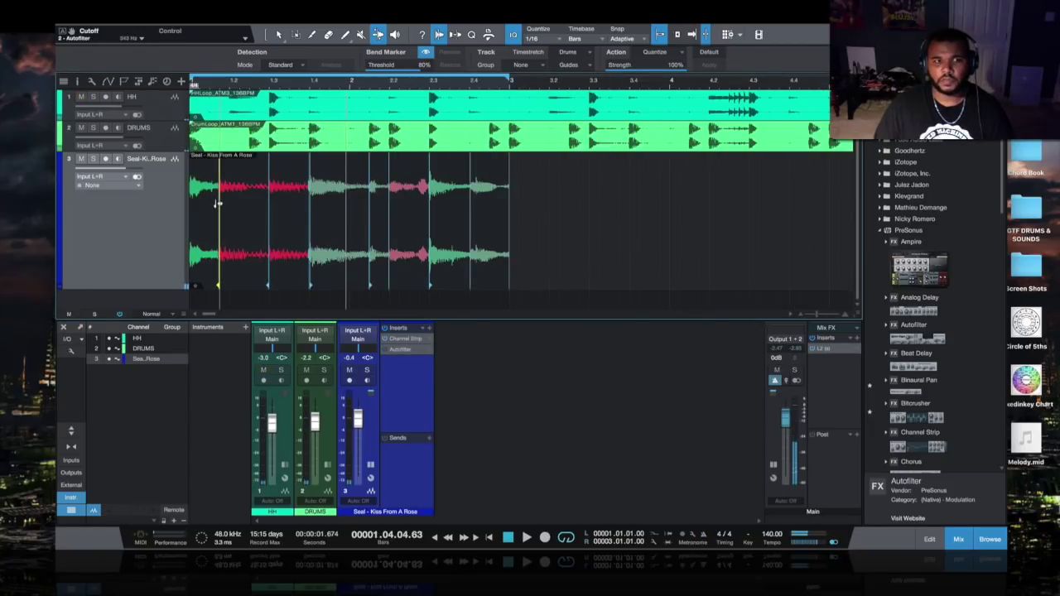
# Move the first bend marker slightly earlier and replay the loop from the start.
pyautogui.moveTo(270, 205); pyautogui.dragTo(239, 211)
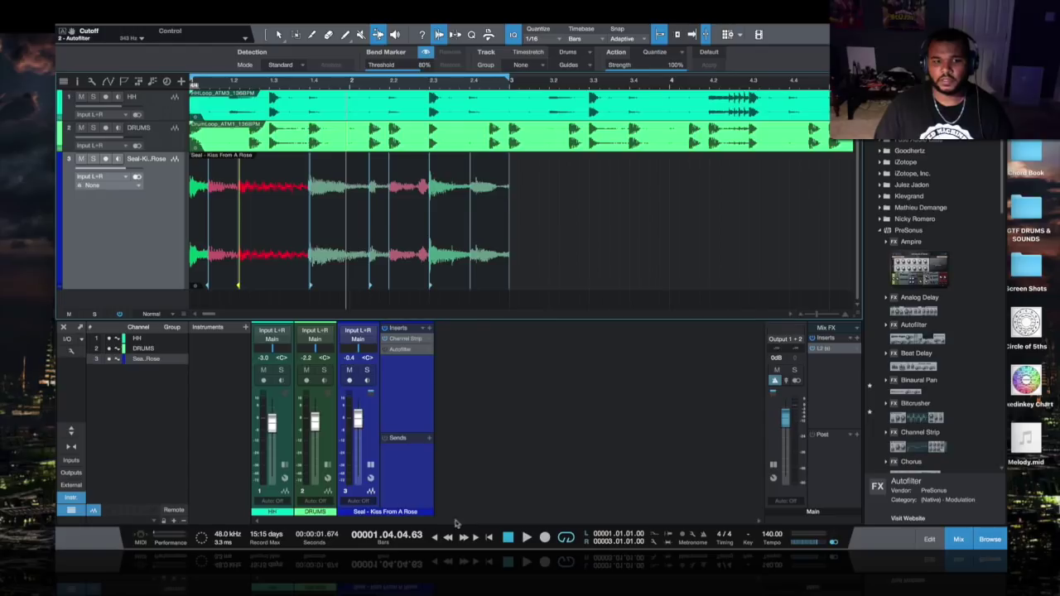
pyautogui.click(490, 537)
pyautogui.press('space')
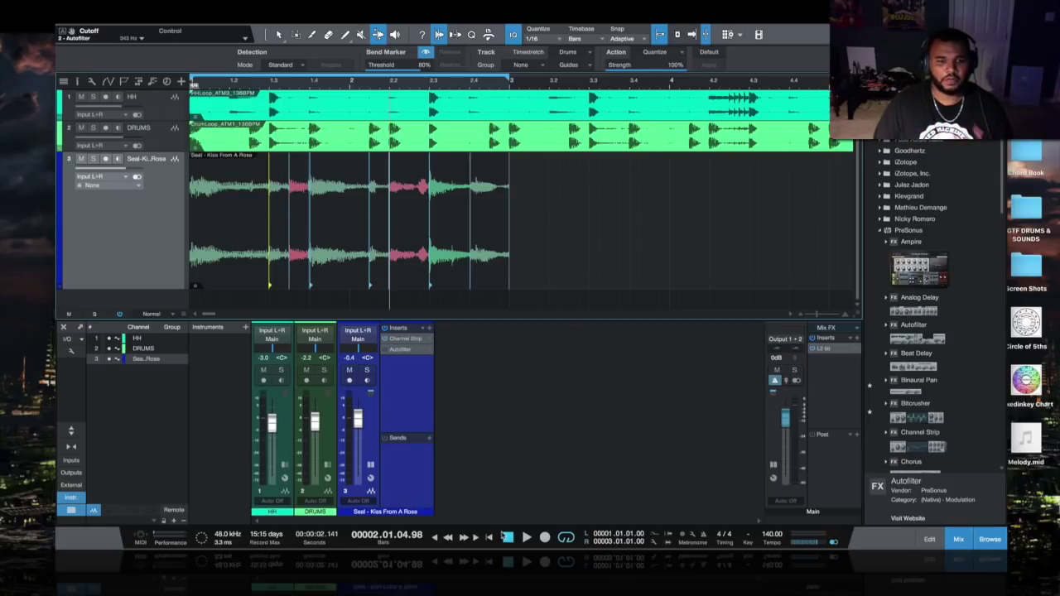
pyautogui.click(489, 538)
pyautogui.click(526, 537)
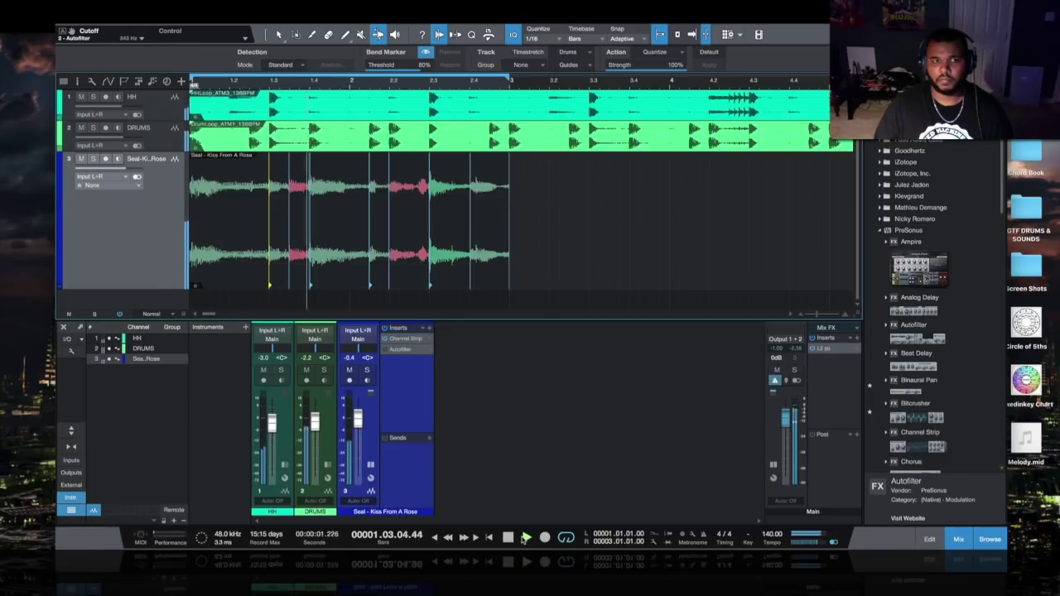
pyautogui.press('space')
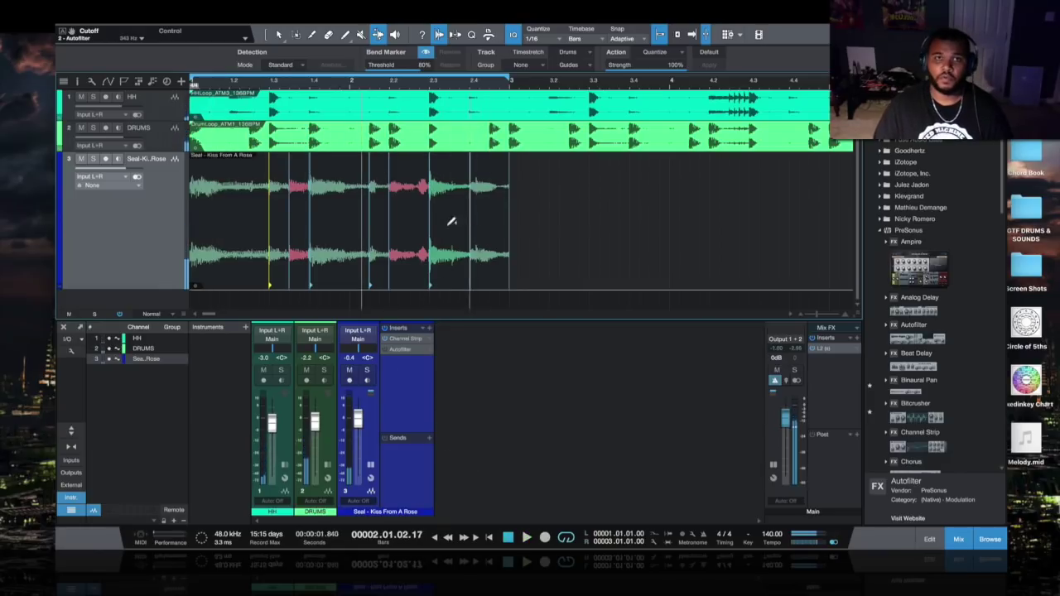
pyautogui.click(490, 538)
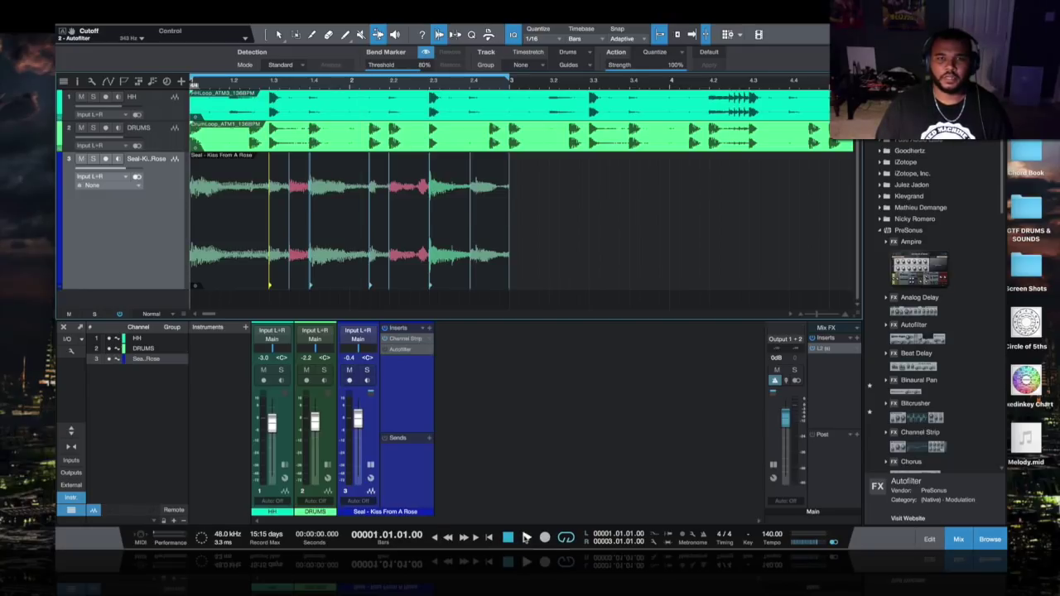